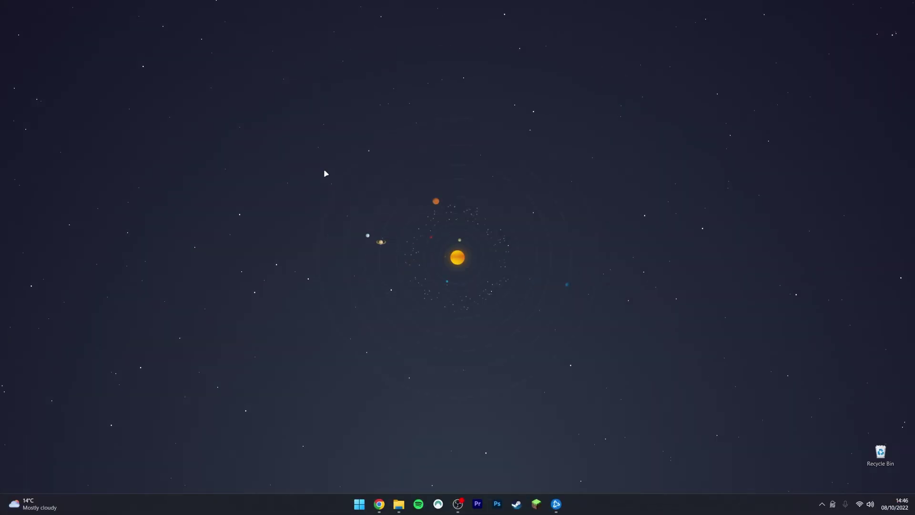
Go from the Blizzard site's account menu to the Battle.net login page and focus the email field.
click(379, 504)
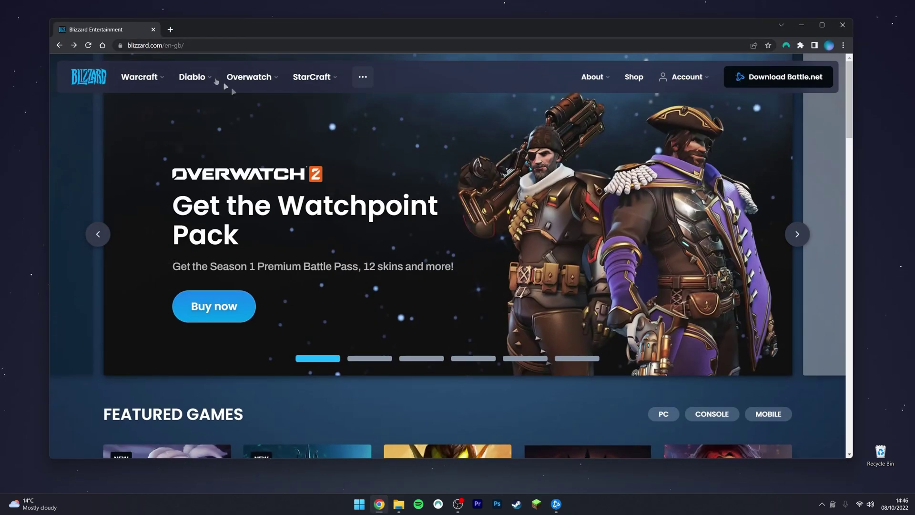
click(683, 77)
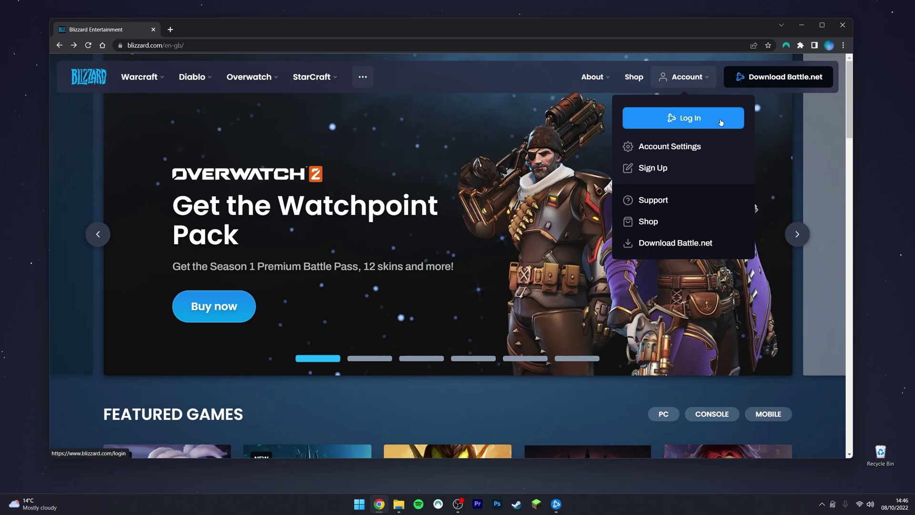
click(722, 122)
click(447, 177)
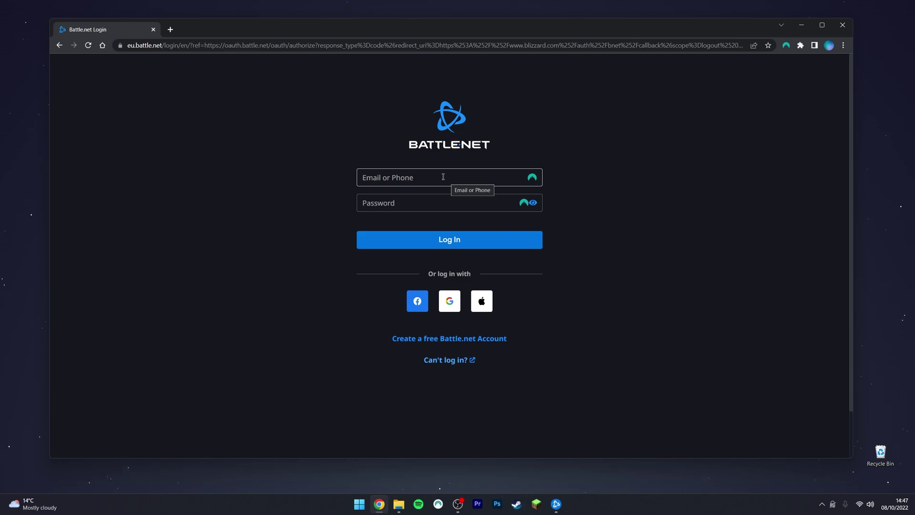
Start forgotten-password recovery from 'Can't log in?', then open the signed-in account menu on blizzard.com.
click(448, 361)
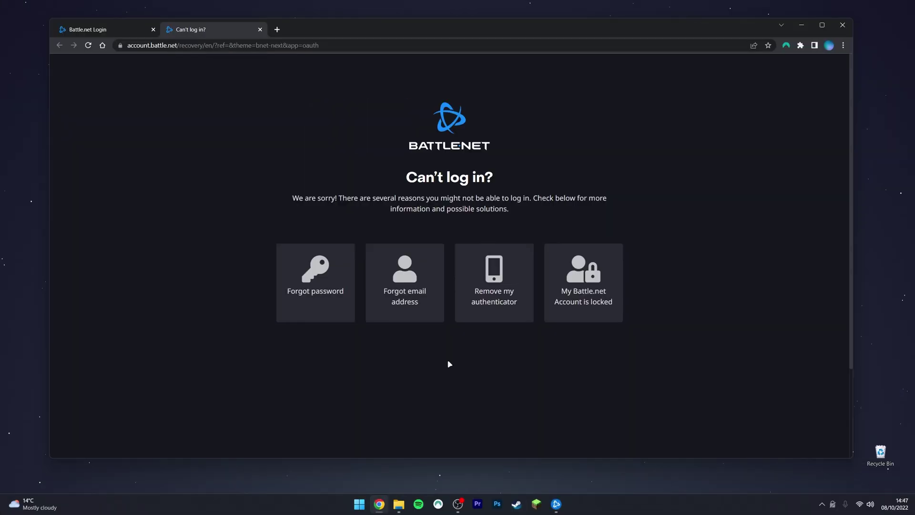
click(326, 305)
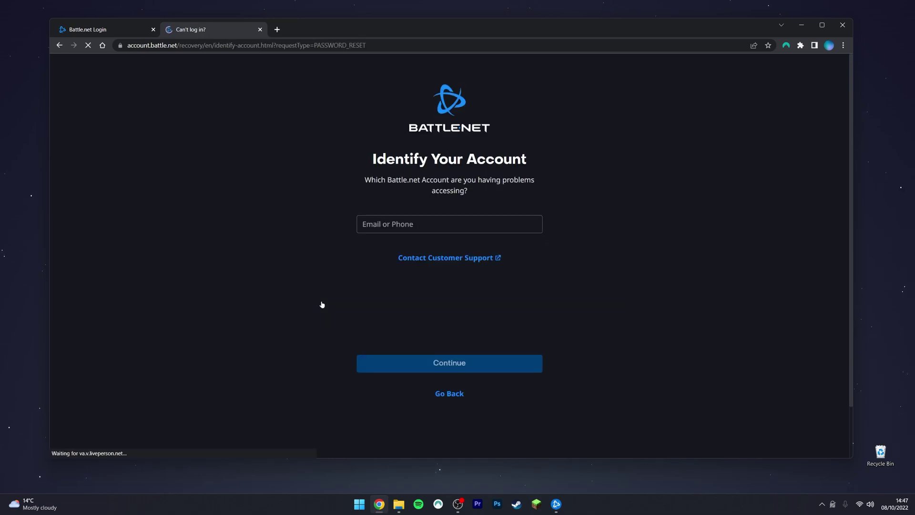
click(444, 226)
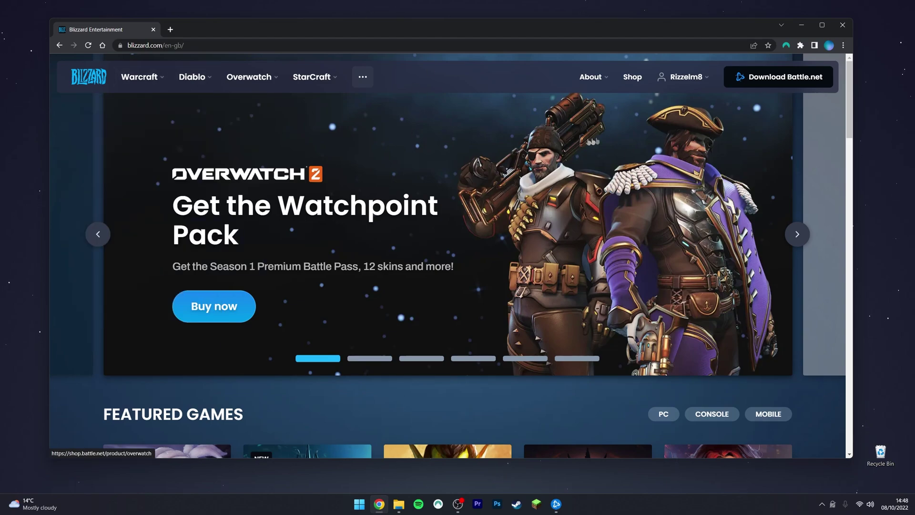
click(687, 76)
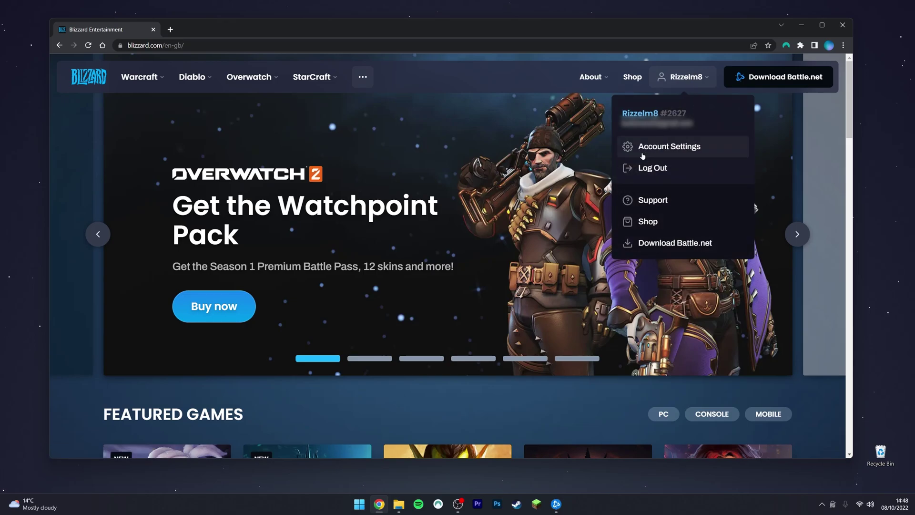
click(669, 146)
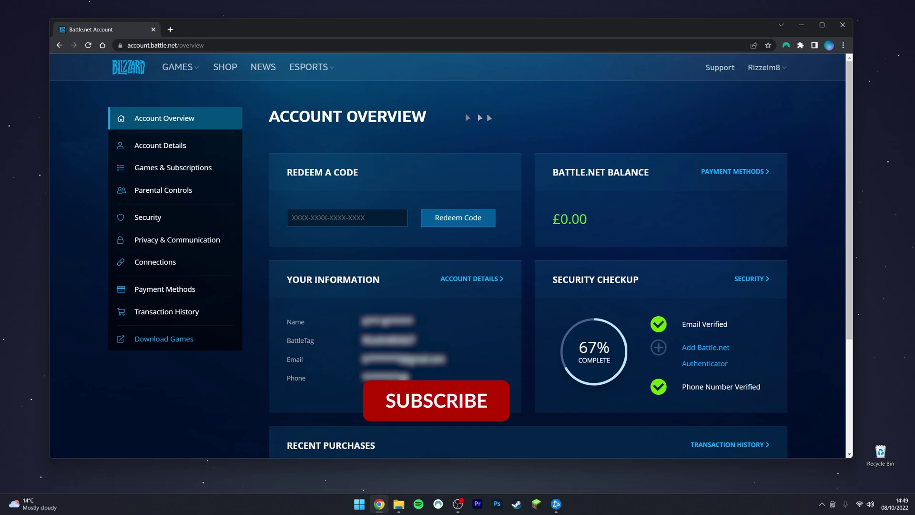
drag(266, 116, 444, 117)
click(529, 124)
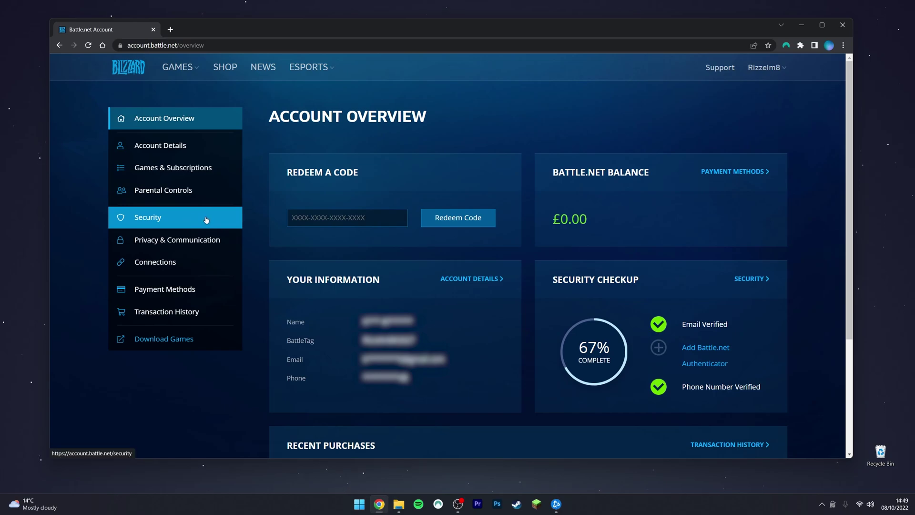
Open Security settings and show the password form with old, new and confirm fields.
click(207, 220)
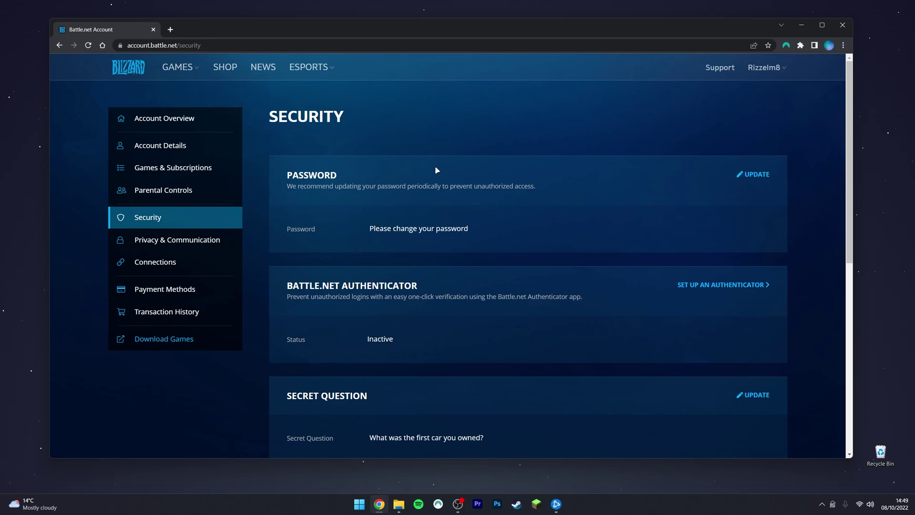
click(754, 174)
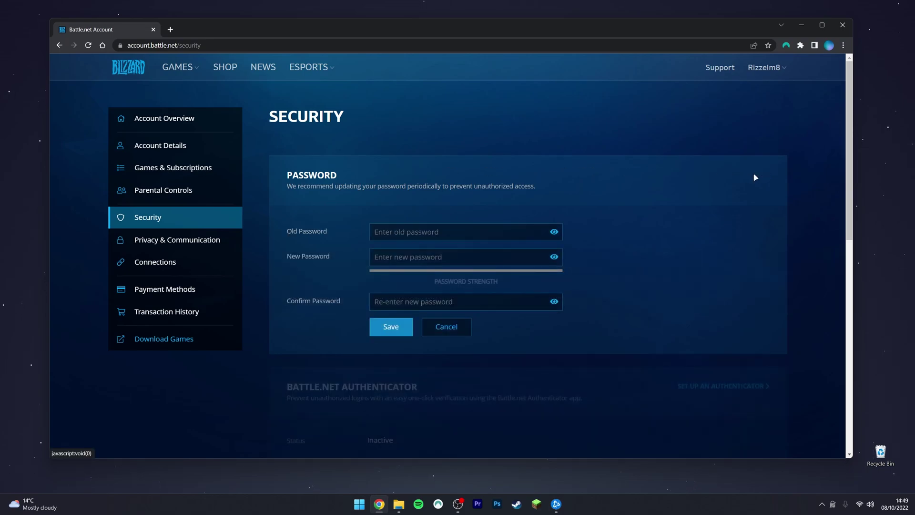